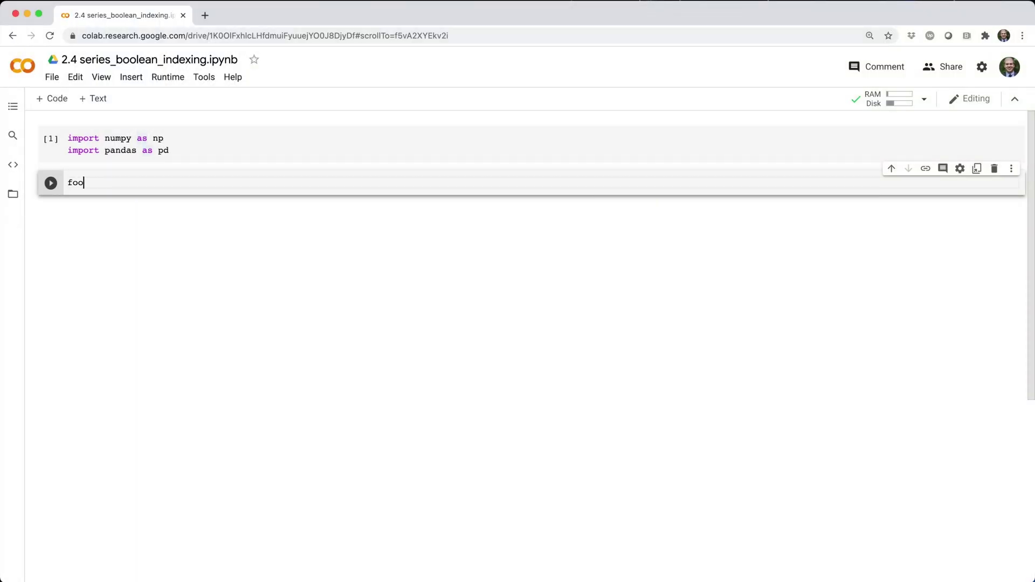
pyautogui.write(' = pd.Series([')
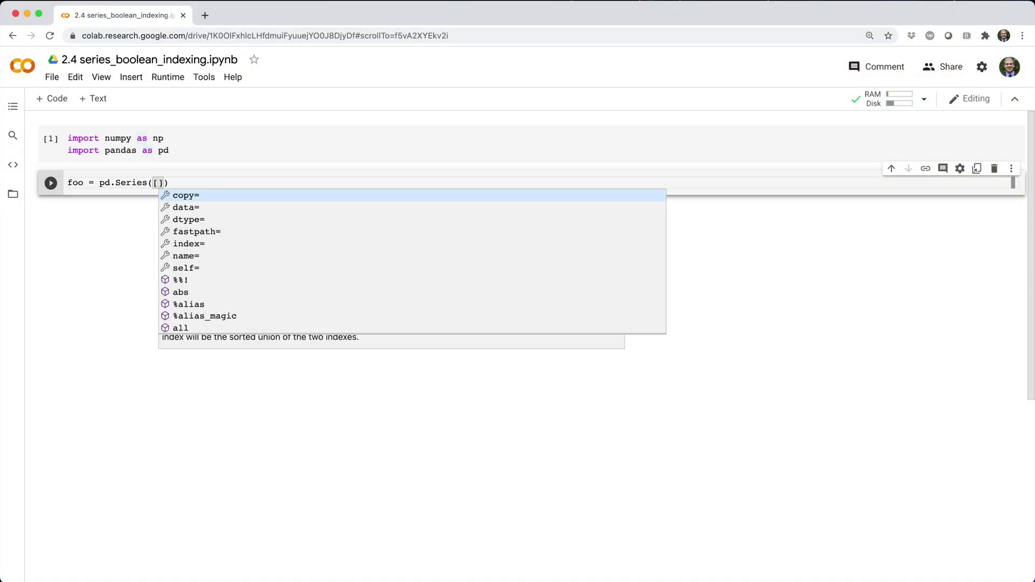
pyautogui.write('20, 50, 11, 4')
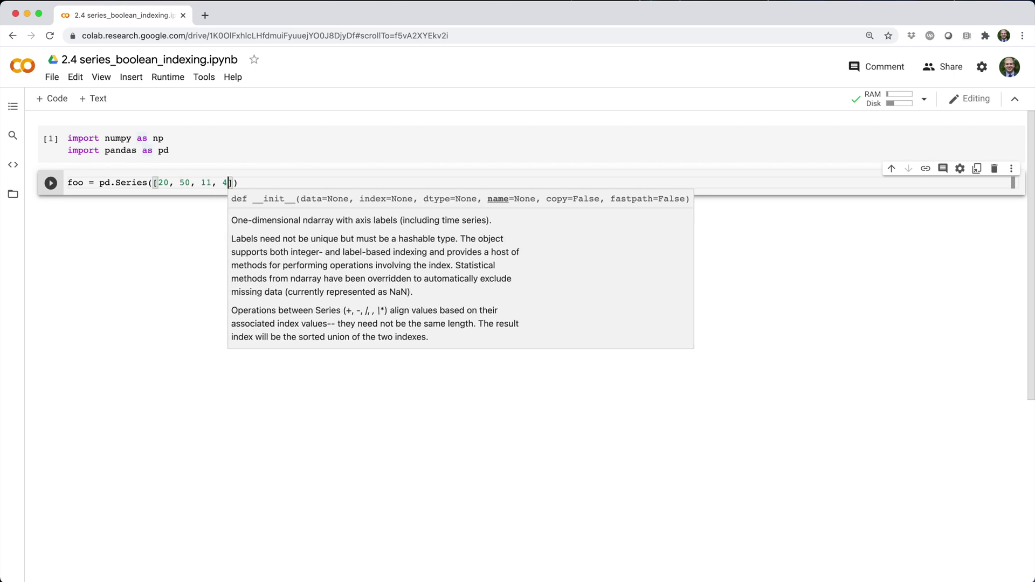
pyautogui.write('5, 17, 31')
# Step: Define and print the six-integer Series foo, then evaluate foo < 20 as a boolean Series
pyautogui.press('End')
pyautogui.press('Return')
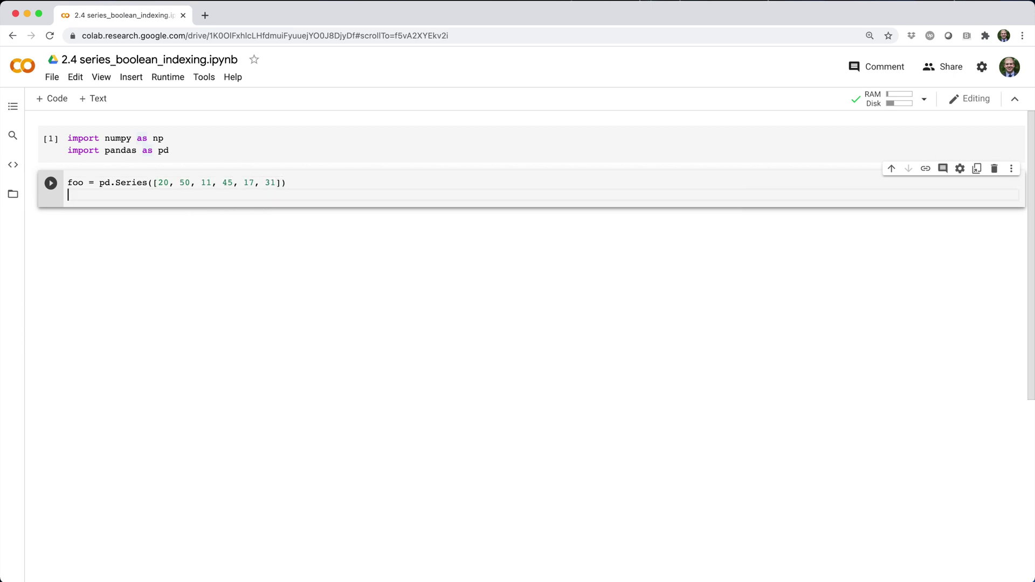
pyautogui.write('print(foo')
pyautogui.hotkey('shift', 'Return')
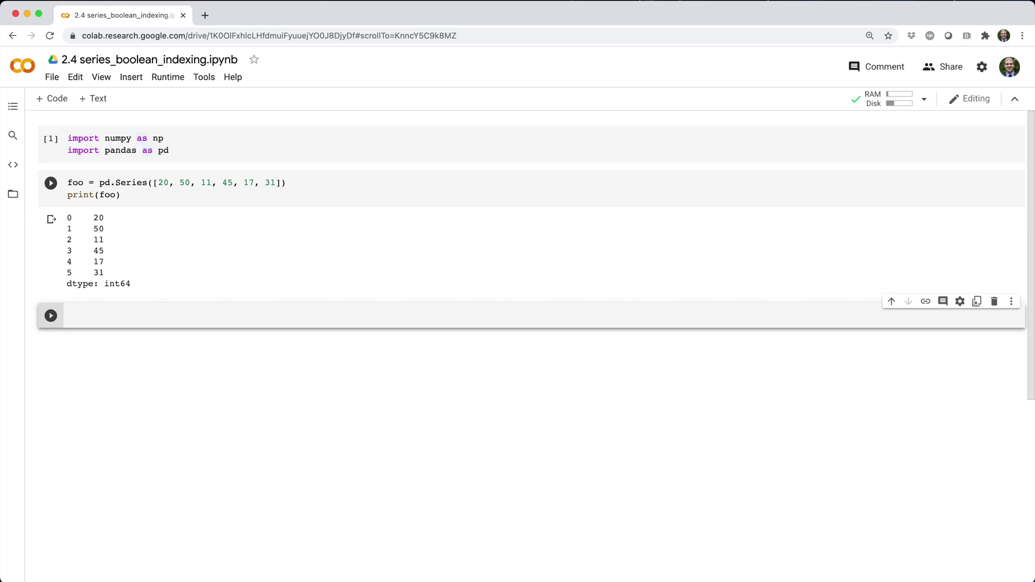
pyautogui.write('foo < 20')
pyautogui.hotkey('shift', 'Return')
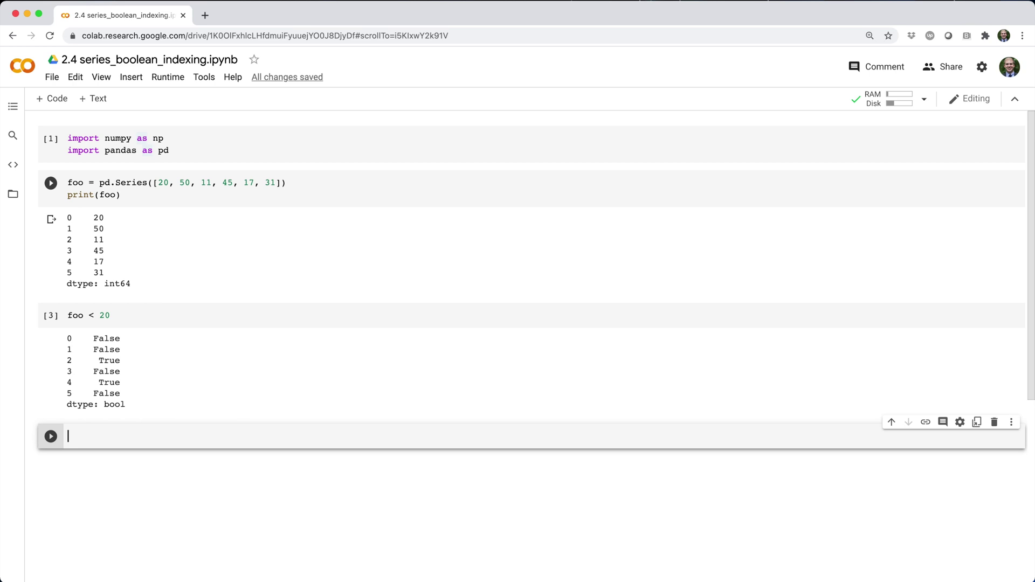
pyautogui.write('mask = foo < 20')
# Step: Filter foo with stored mask = foo < 20 and with inline foo.loc[foo < 20], both giving 11 and 17
pyautogui.press('Return')
pyautogui.write('foo.loc')
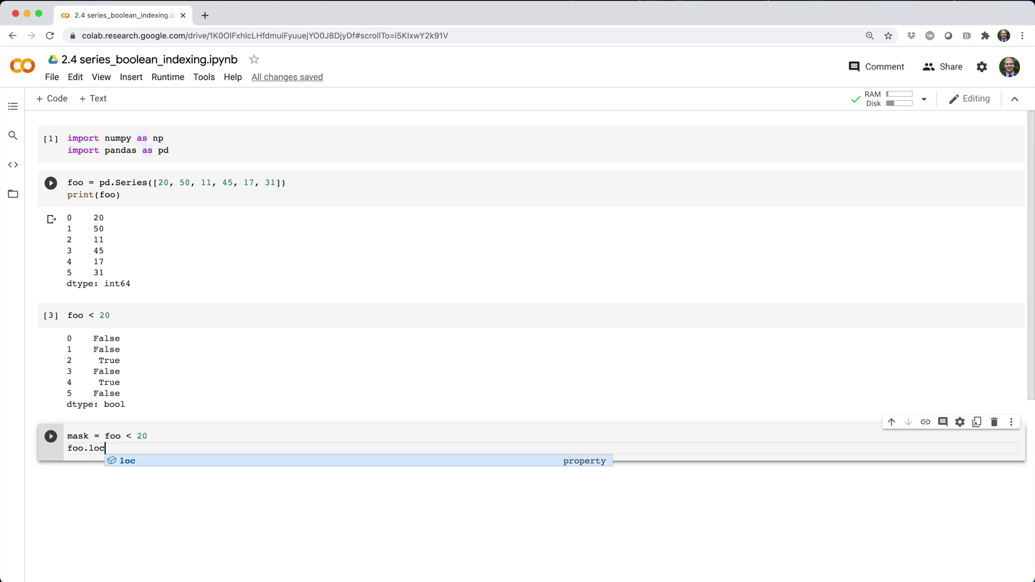
pyautogui.write('[mask]')
pyautogui.hotkey('shift', 'Return')
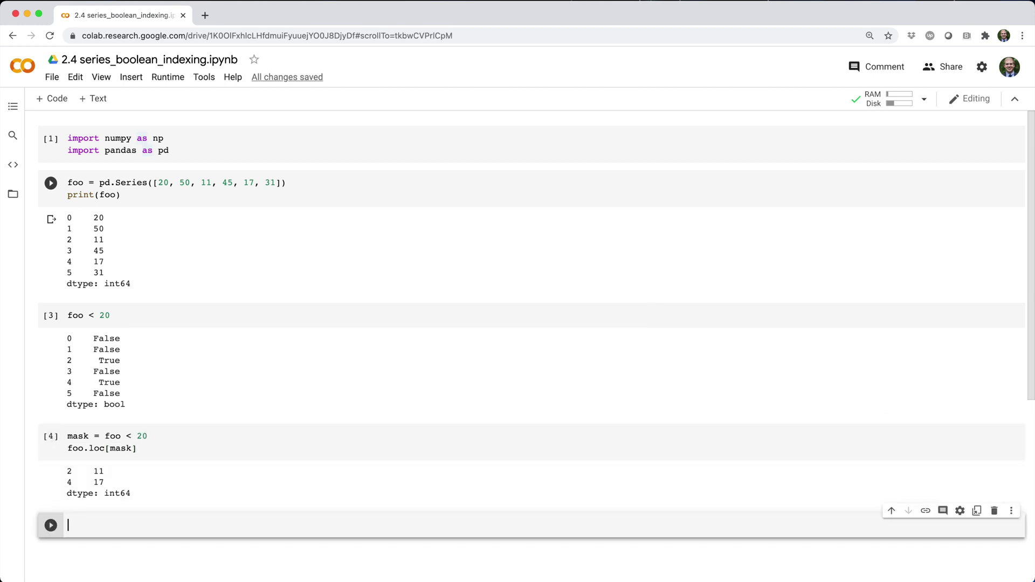
pyautogui.write('foo')
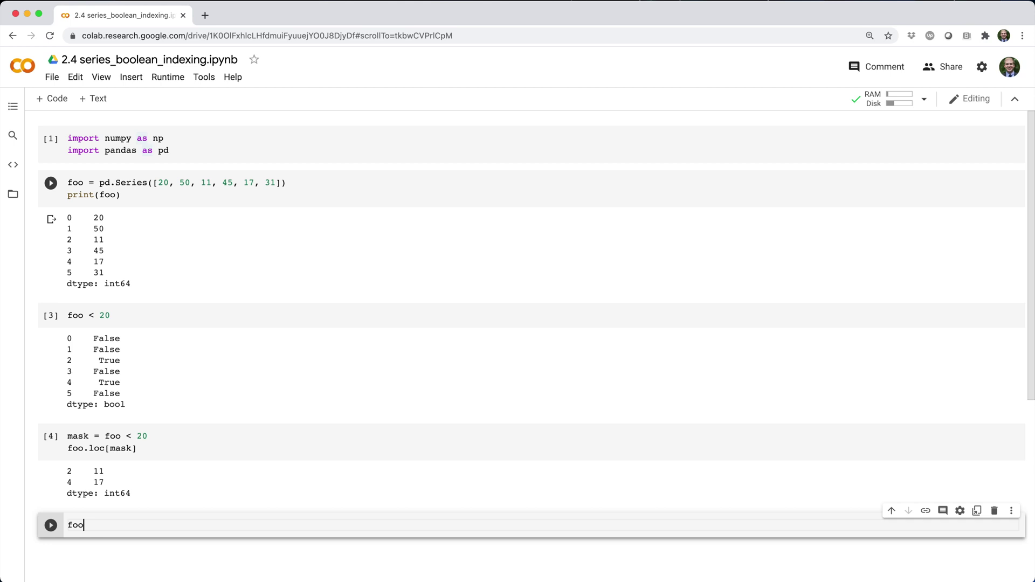
pyautogui.write('.loc[]foo < 20')
pyautogui.hotkey('shift', 'Return')
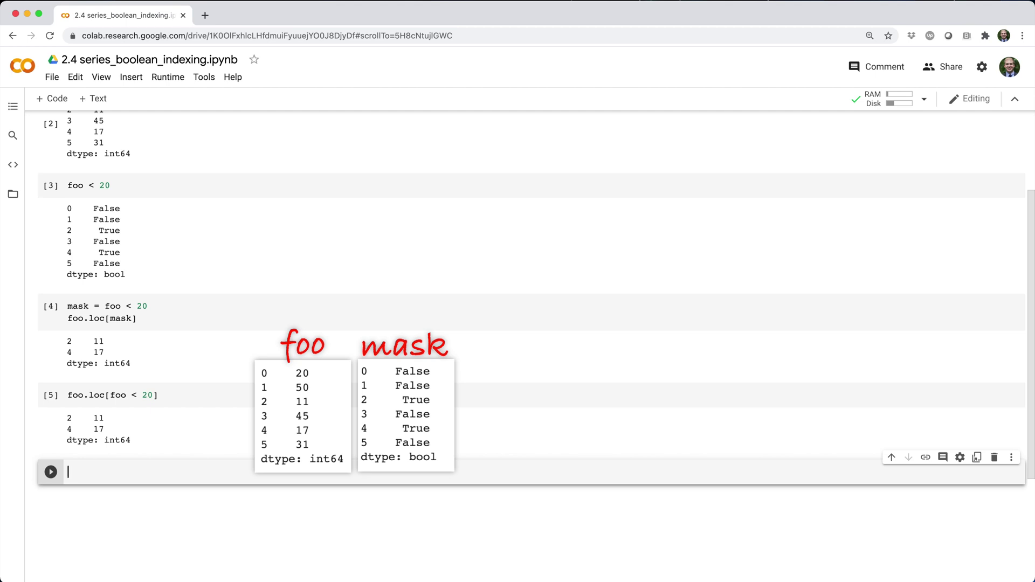
pyautogui.write('foo.')
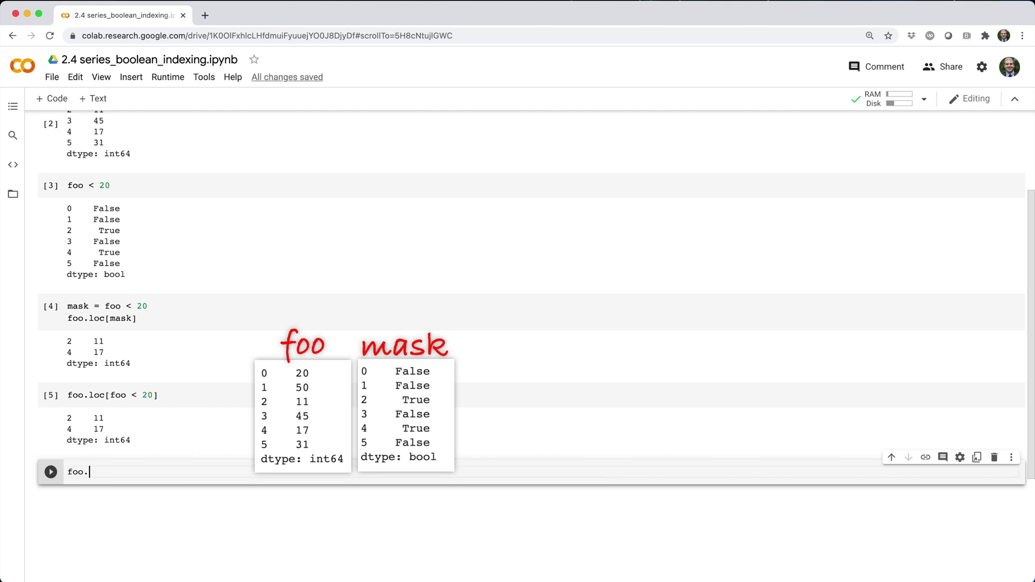
pyautogui.write('index = [0, 1, 2,')
pyautogui.write(' 3, 5, 4')
# Step: Reassign foo.index to [0, 1, 2, 3, 5, 4] and print the reindexed Series
pyautogui.press('End')
pyautogui.press('Return')
pyautogui.write('print(foo)')
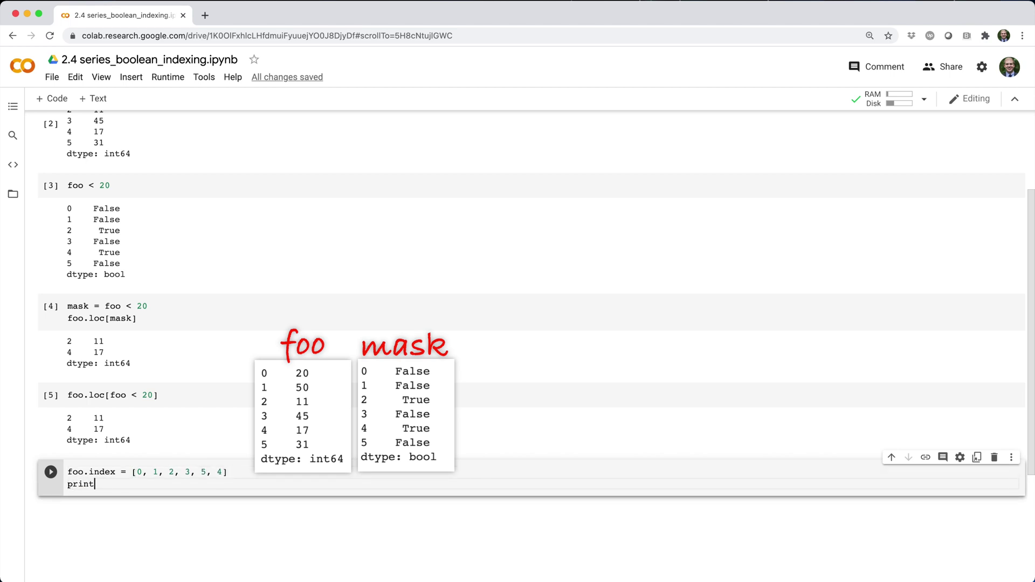
pyautogui.hotkey('shift', 'Return')
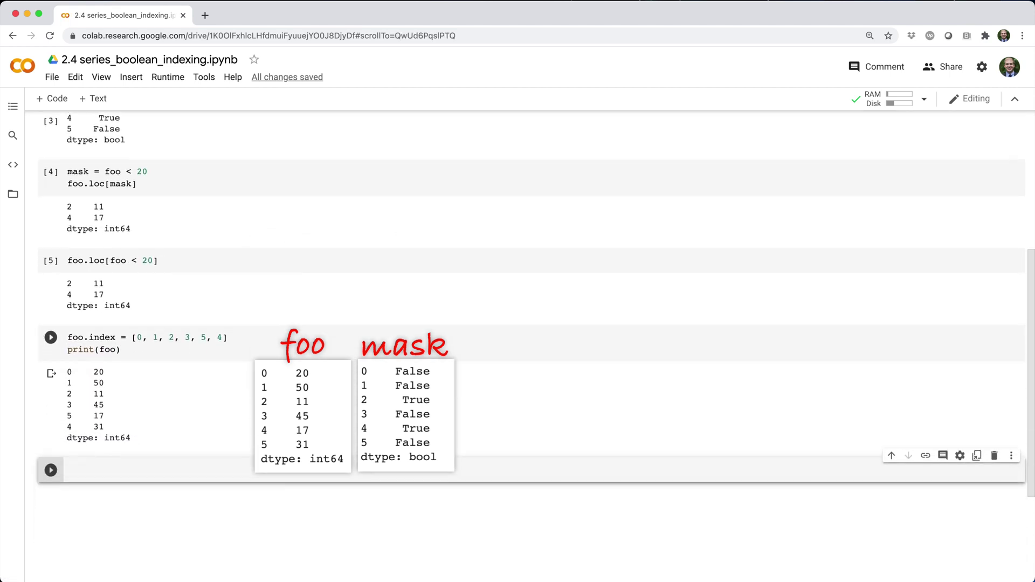
pyautogui.write('foo.loc')
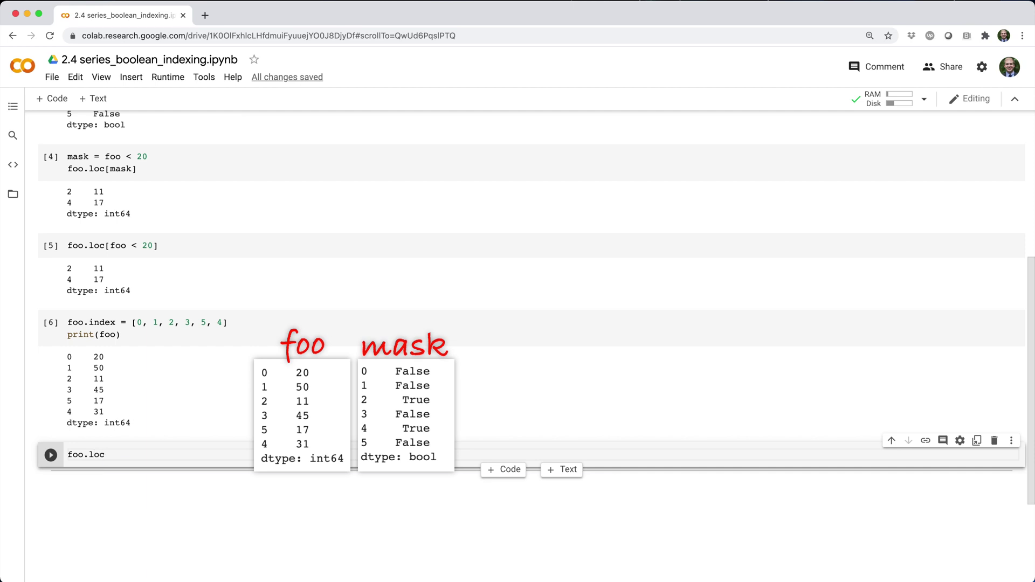
pyautogui.write('[mask]')
# Step: Run foo.loc[mask] on the reindexed foo, rerun it, then filter with foo.loc[mask.to_numpy()]
pyautogui.hotkey('shift', 'Return')
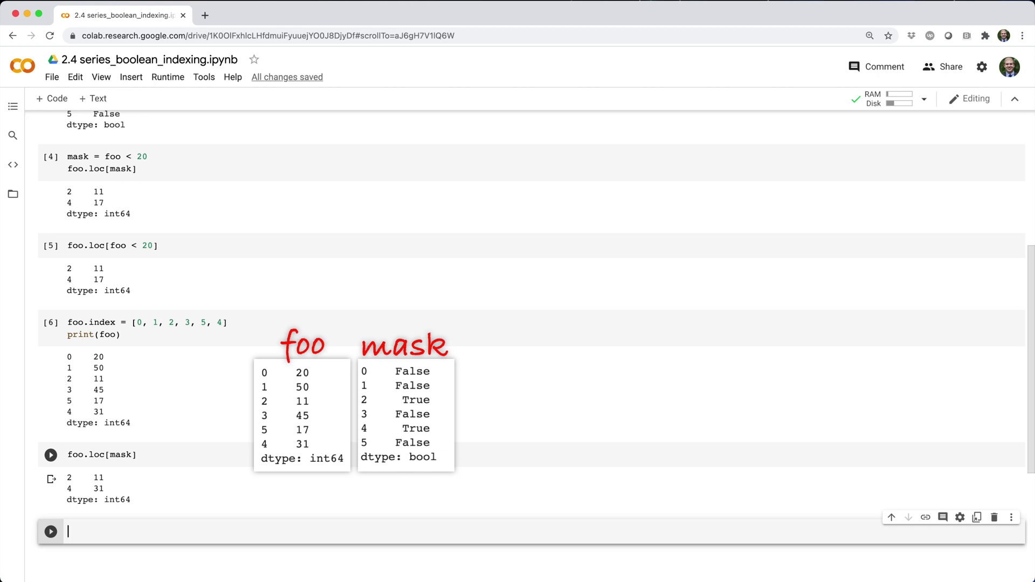
pyautogui.click(146, 455)
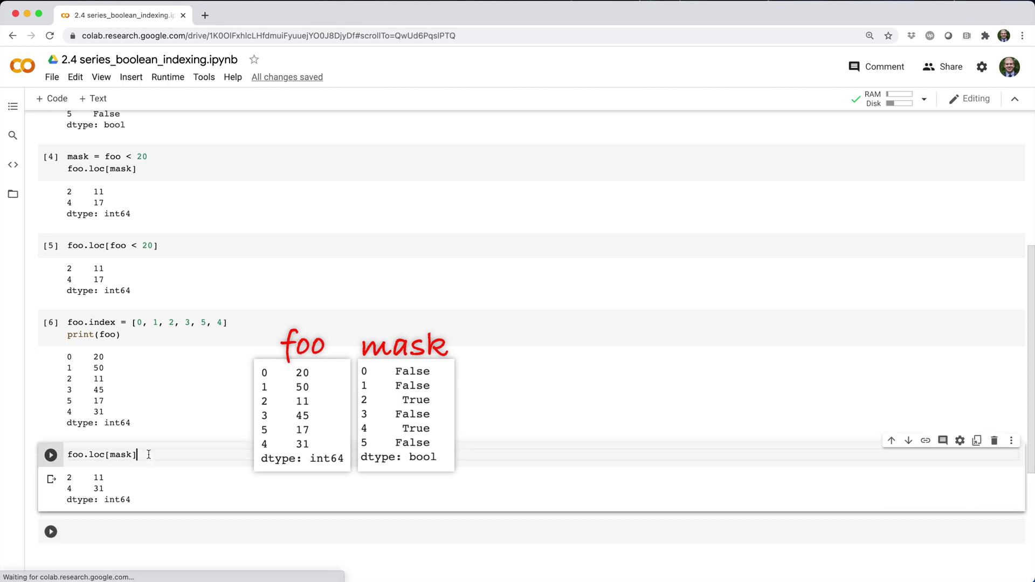
pyautogui.hotkey('shift', 'Return')
pyautogui.write('foo.loc[mask')
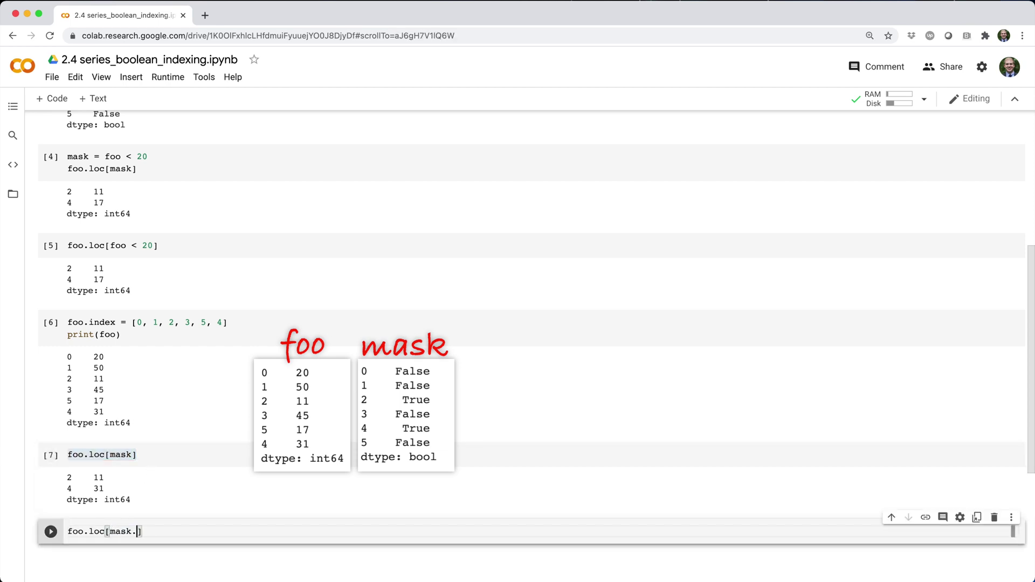
pyautogui.write('.to_numpy()]')
pyautogui.hotkey('shift', 'Return')
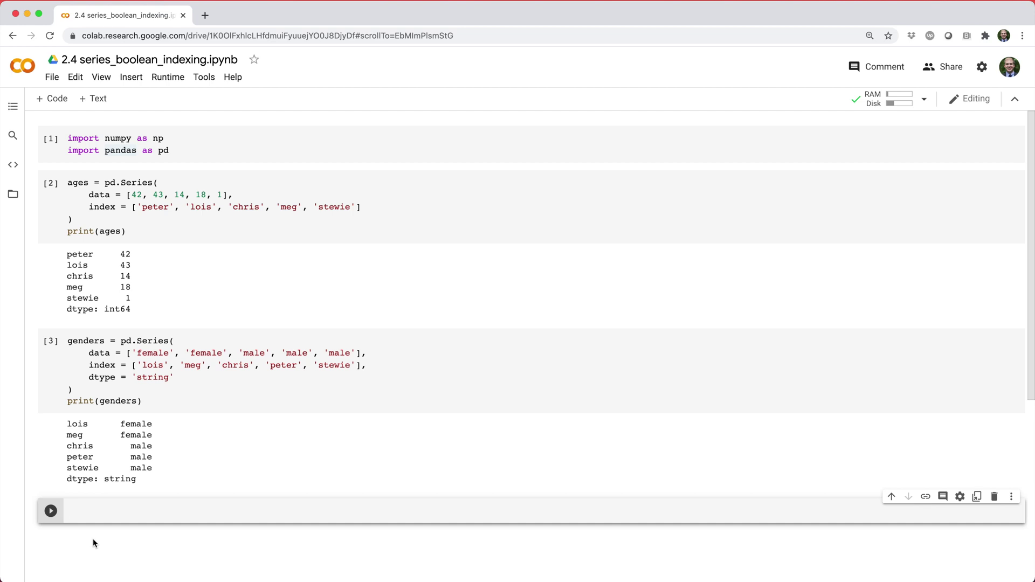
pyautogui.write("# who's a male younger than 18?")
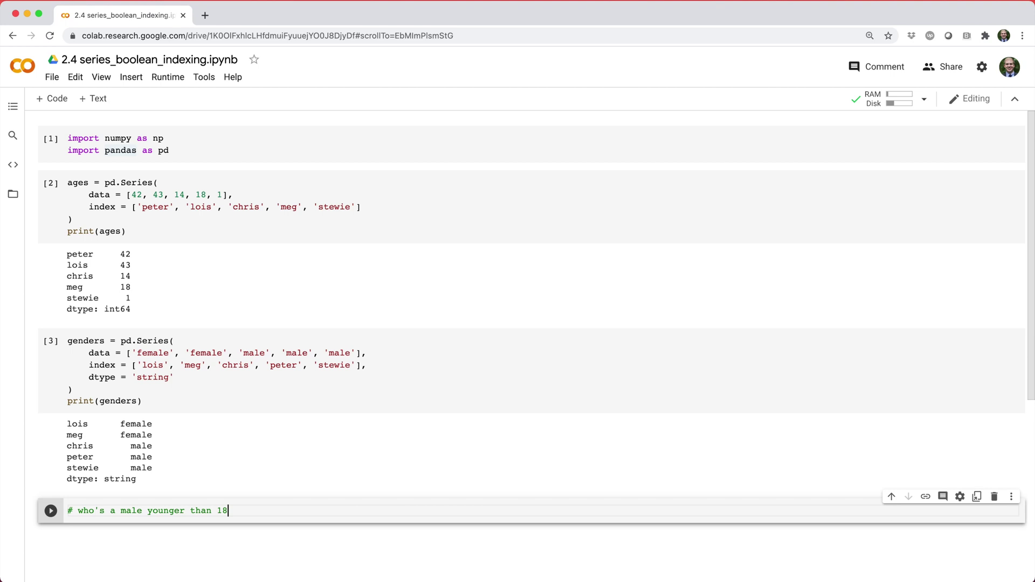
# Step: Run a cell with mask = (genders == 'male') & (ages < 18) and mask.loc[mask], listing chris and stewie
pyautogui.press('Return')
pyautogui.write('mask = ()')
pyautogui.write('genders')
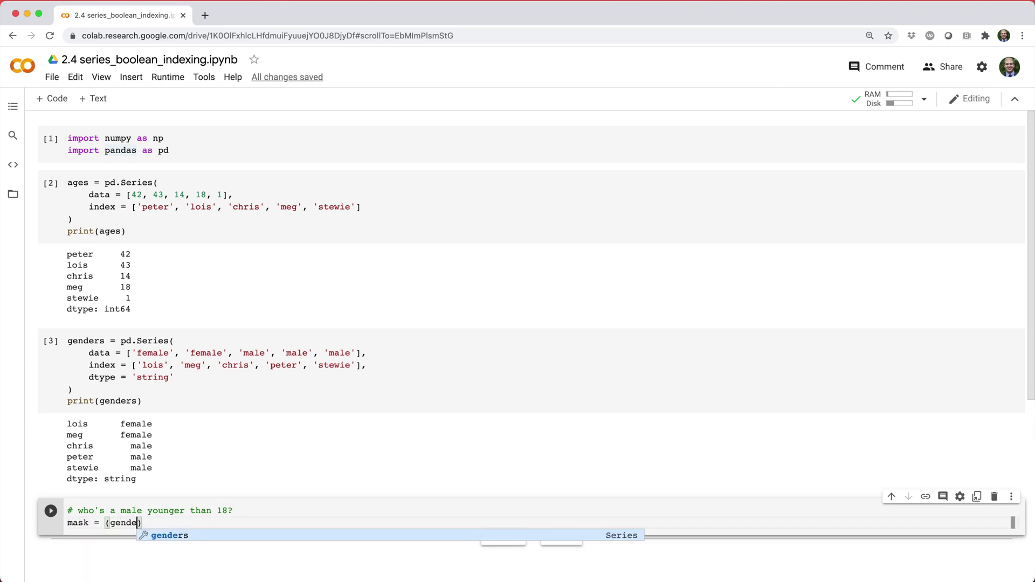
pyautogui.write(" == 'male') & (ages")
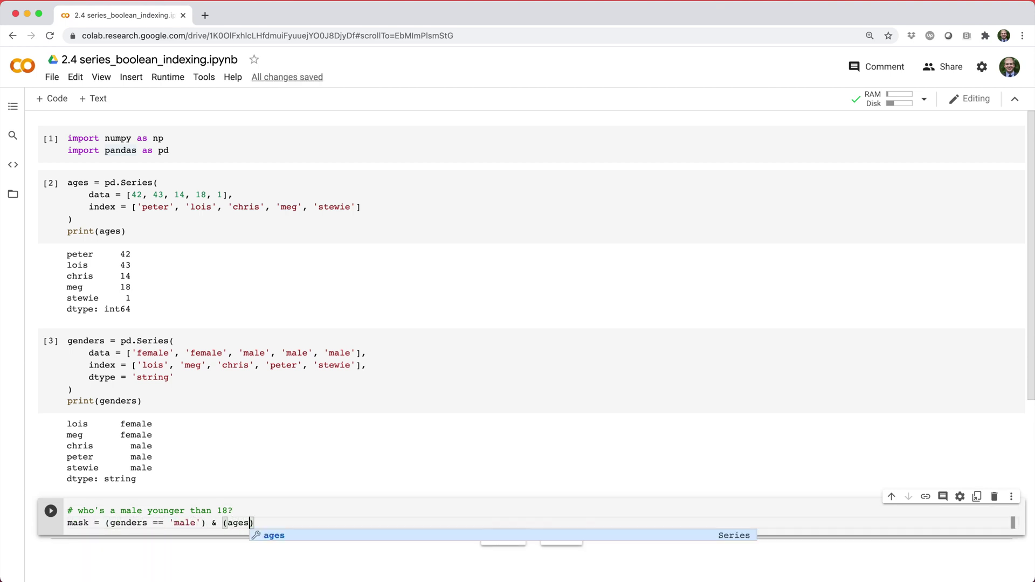
pyautogui.write(' < 18)')
pyautogui.press('Return')
pyautogui.write('mask.loc[mask]')
pyautogui.hotkey('shift', 'Return')
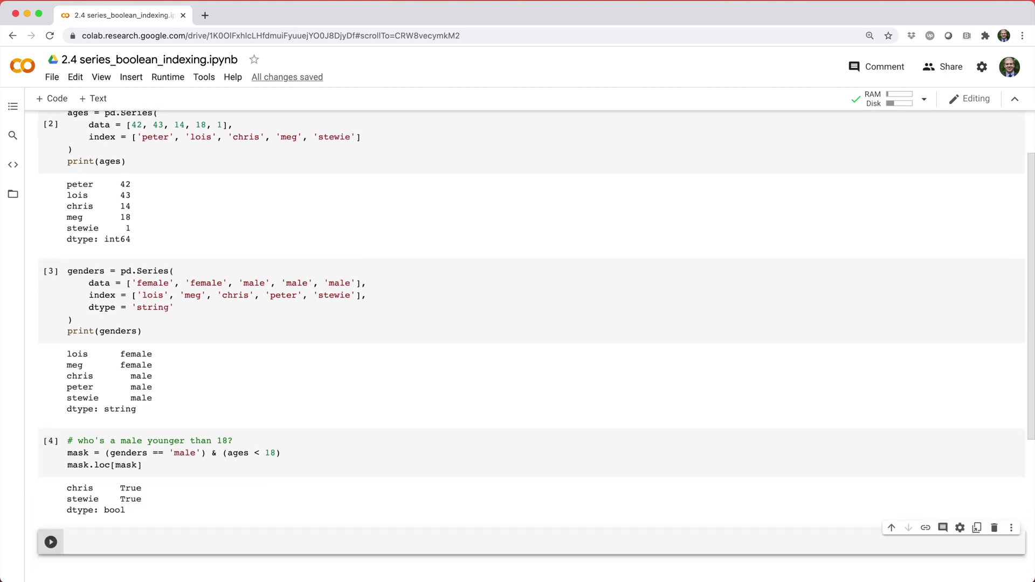
# Step: Evaluate ages < 18, the combined mask expression, and mask.loc[mask] separately as selected code
pyautogui.moveTo(110, 452); pyautogui.dragTo(199, 452)
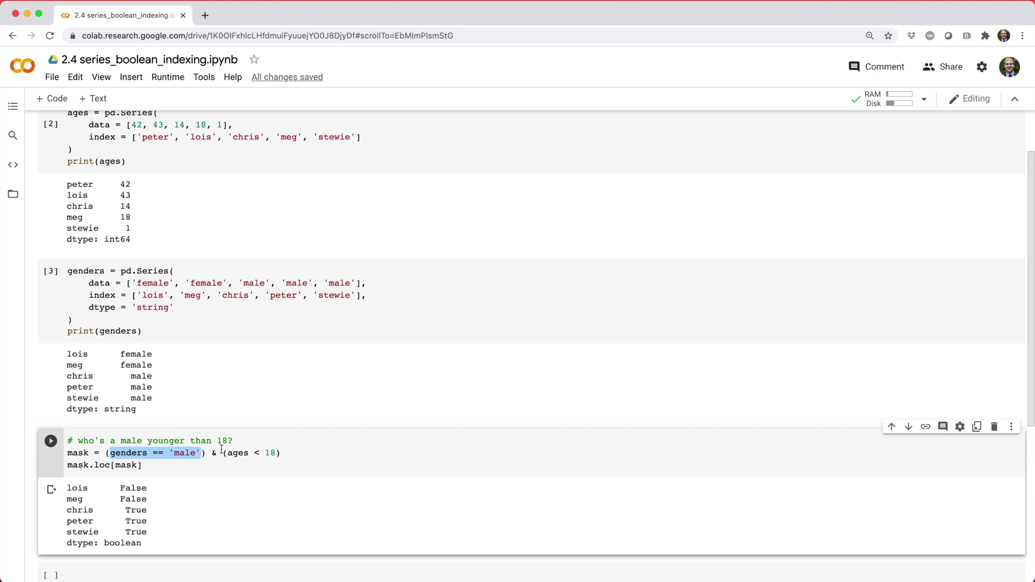
pyautogui.moveTo(227, 452); pyautogui.dragTo(278, 452)
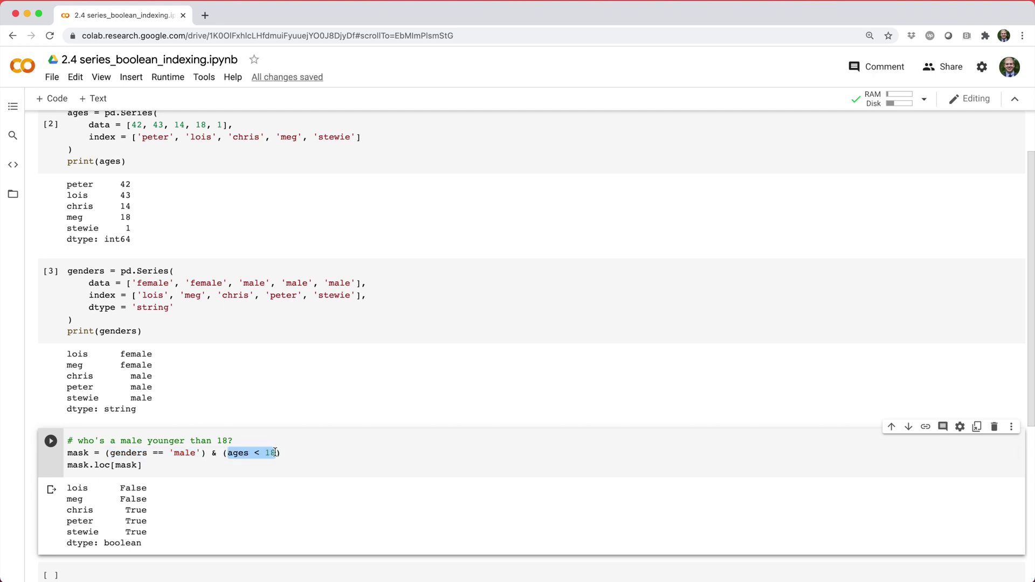
pyautogui.hotkey('ctrl', 'shift', 'Return')
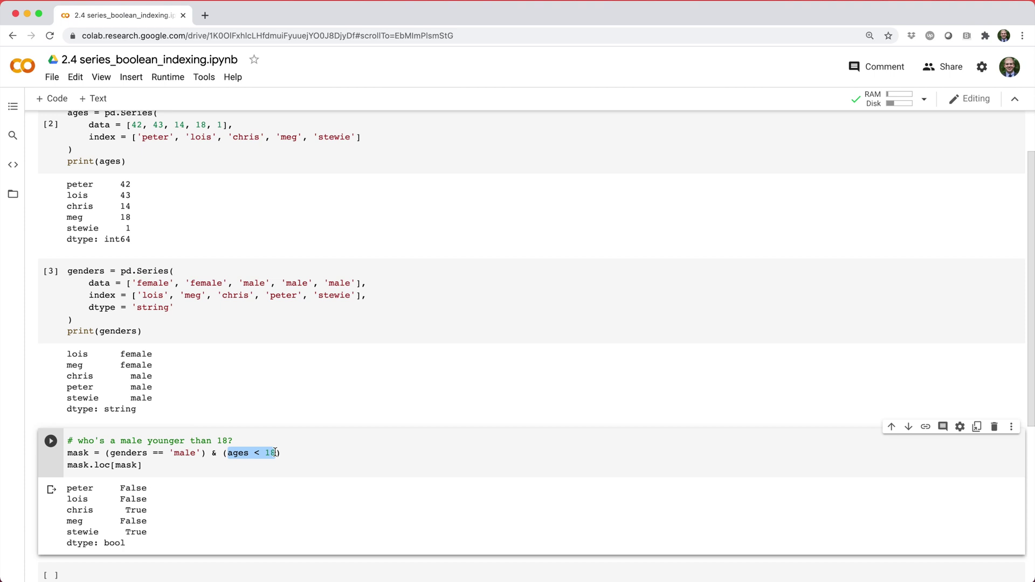
pyautogui.moveTo(105, 454); pyautogui.dragTo(311, 453)
pyautogui.hotkey('ctrl', 'shift', 'Return')
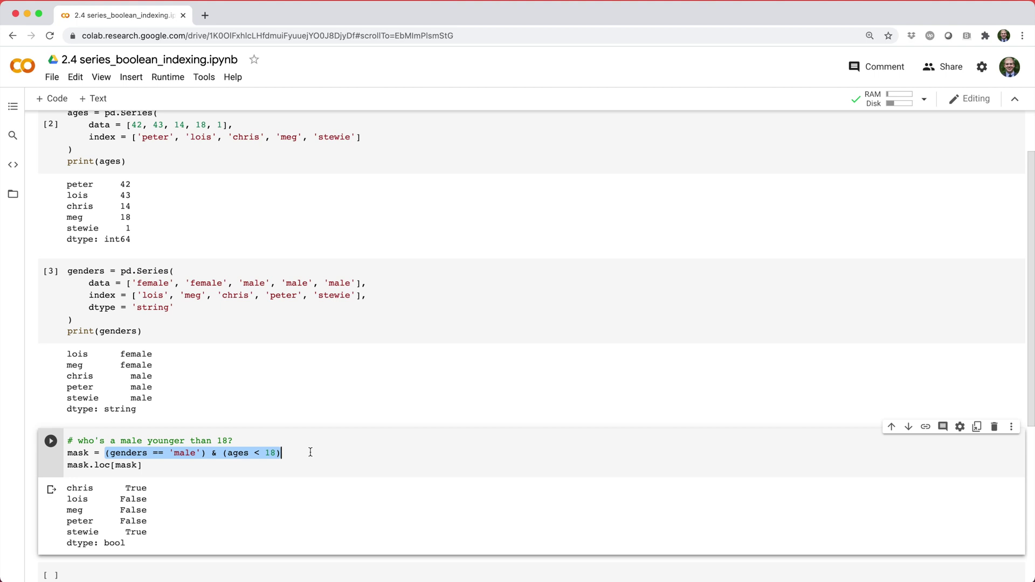
pyautogui.moveTo(142, 465); pyautogui.dragTo(65, 467)
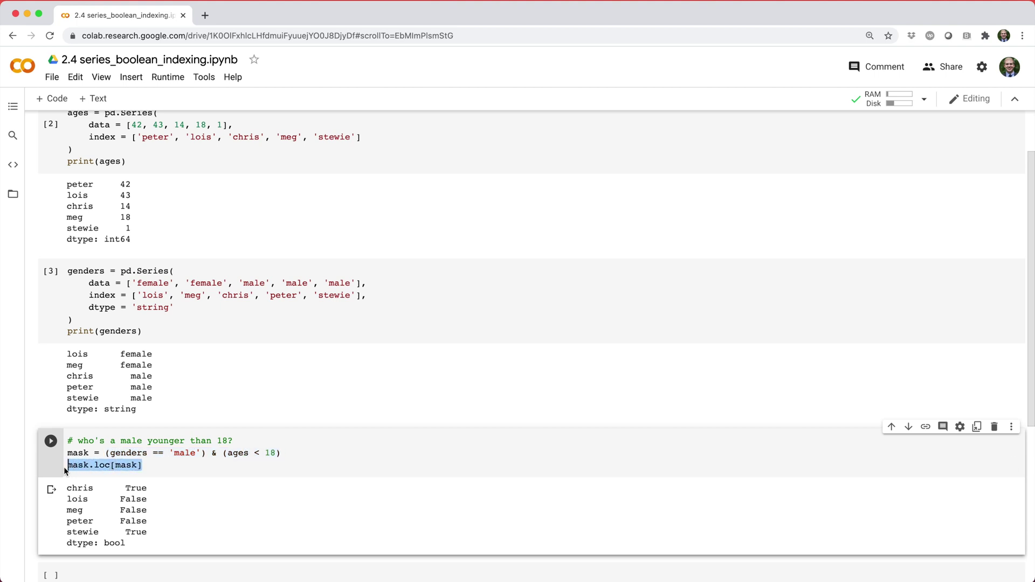
pyautogui.hotkey('ctrl', 'Return')
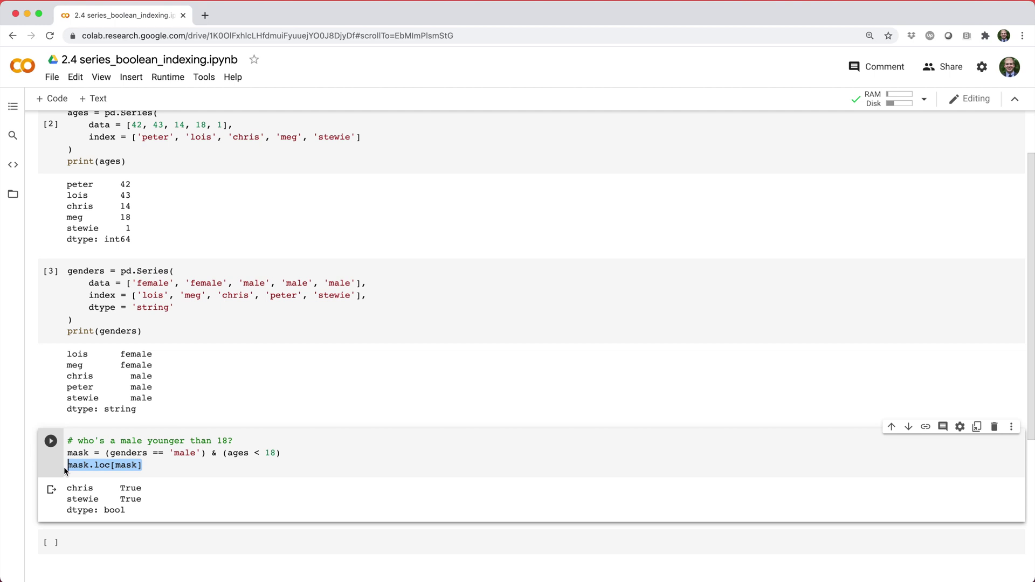
# Step: Show mask and ~mask (lois, meg, peter True) in new cells, then save the notebook
pyautogui.hotkey('shift', 'Return')
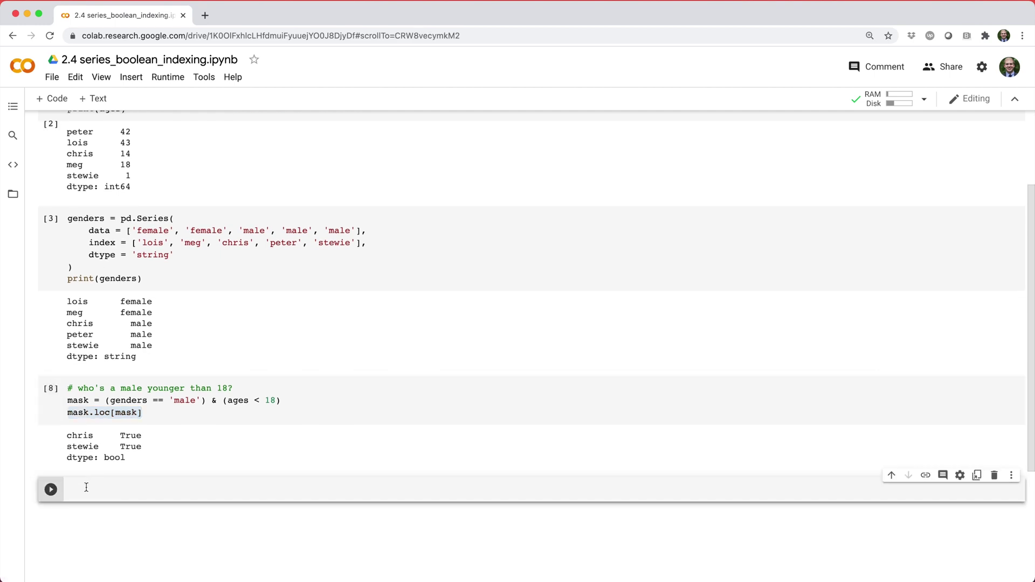
pyautogui.write('mask')
pyautogui.hotkey('shift', 'Return')
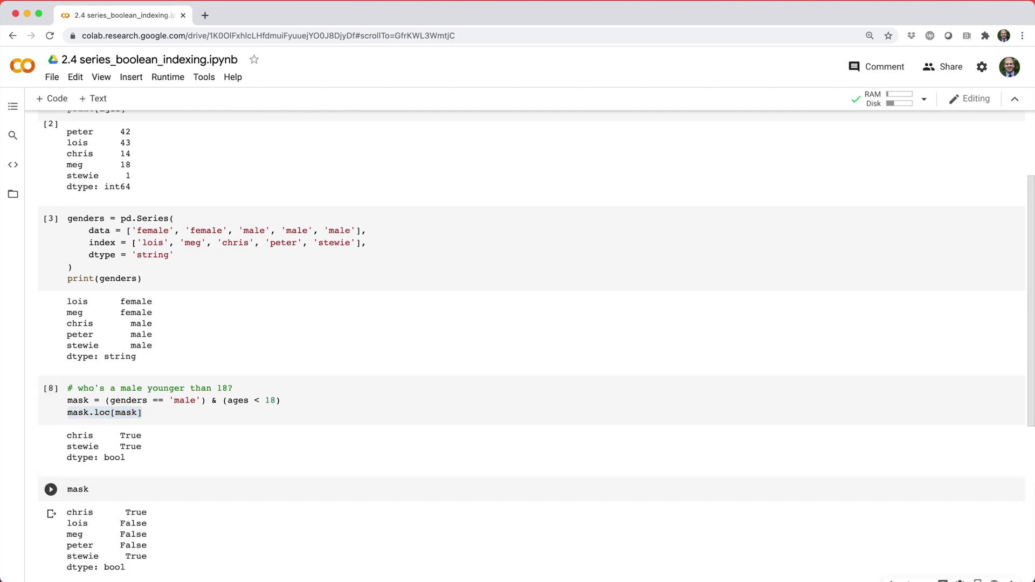
pyautogui.write('~mask')
pyautogui.hotkey('shift', 'Return')
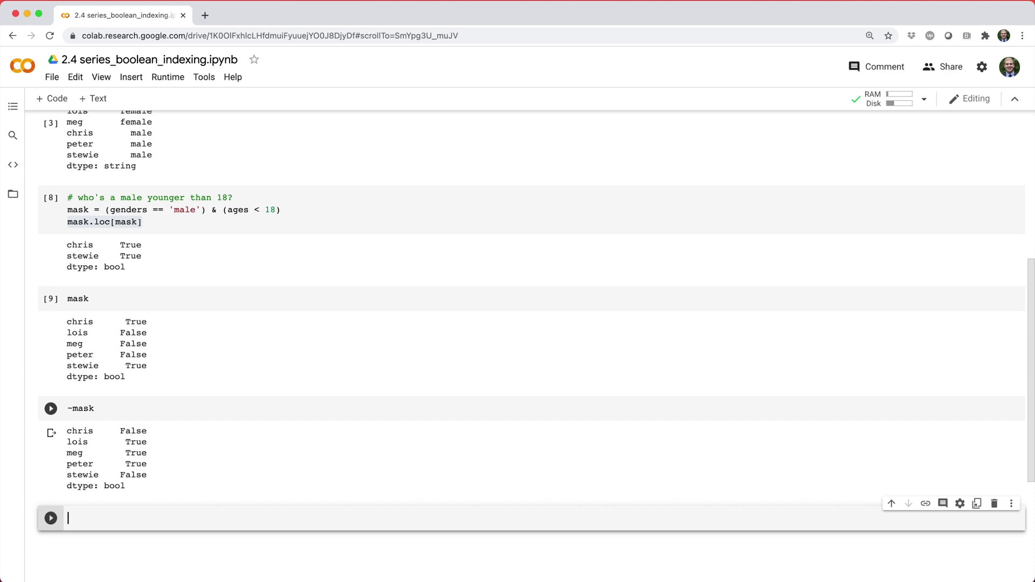
pyautogui.hotkey('ctrl', 's')
pyautogui.write('ages')
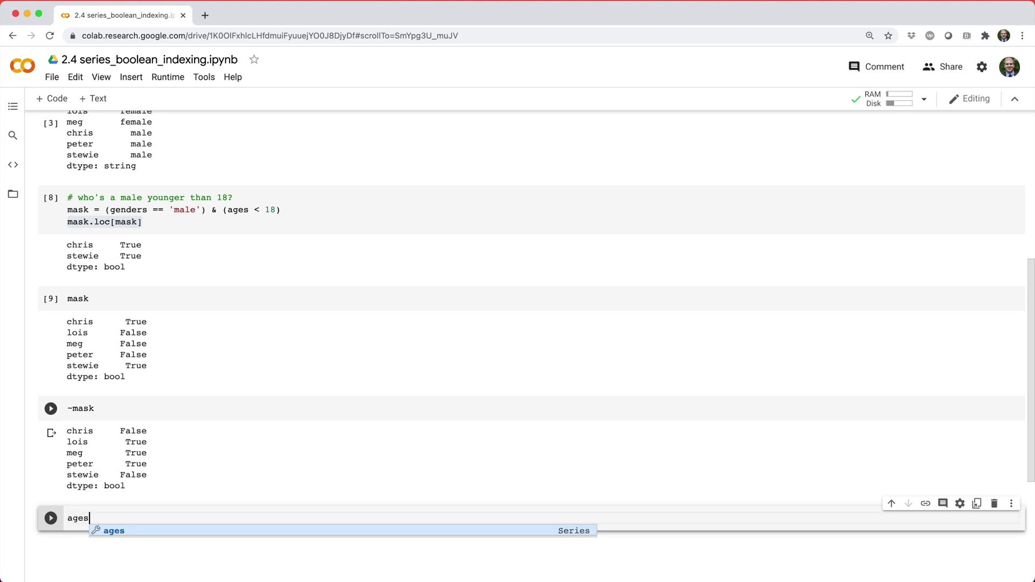
pyautogui.write('.loc[ages >= 18 & ages ')
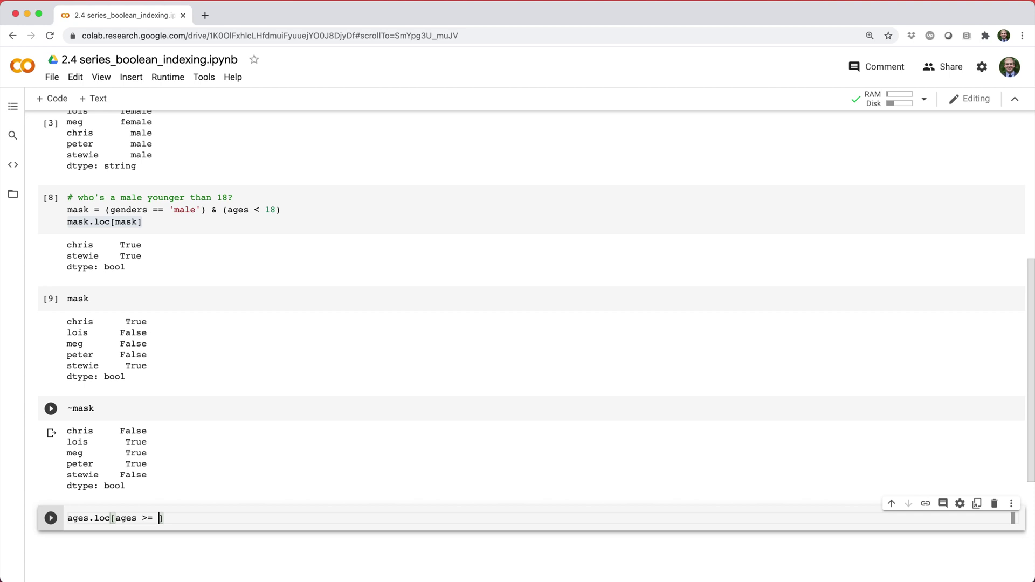
pyautogui.write('<= 42')
# Step: Run ages.loc[ages >= 18 & ages <= 42], hit the ambiguous-truth ValueError, and select ages >= 18
pyautogui.hotkey('shift', 'Return')
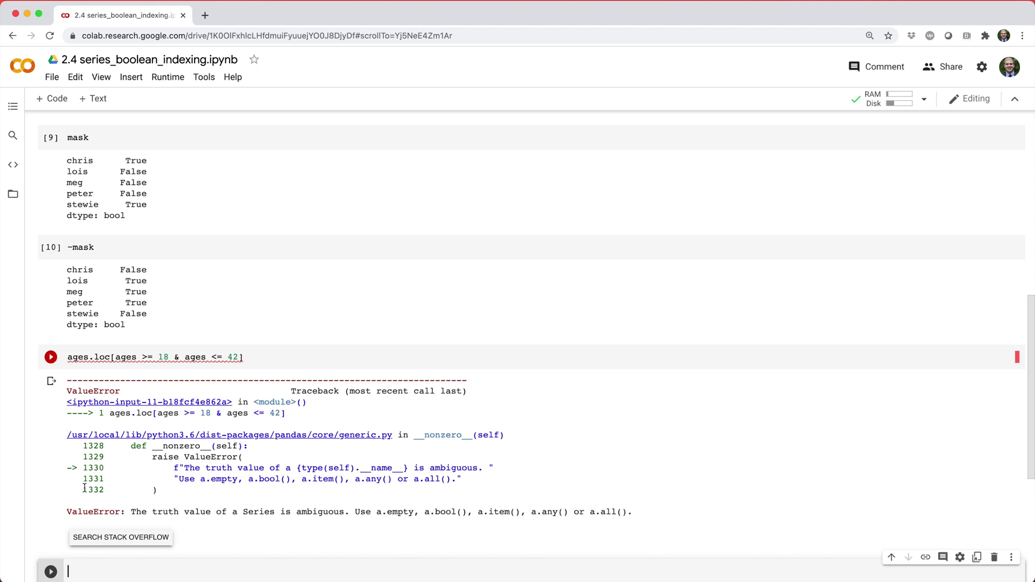
pyautogui.click(240, 357)
pyautogui.moveTo(240, 356); pyautogui.dragTo(117, 357)
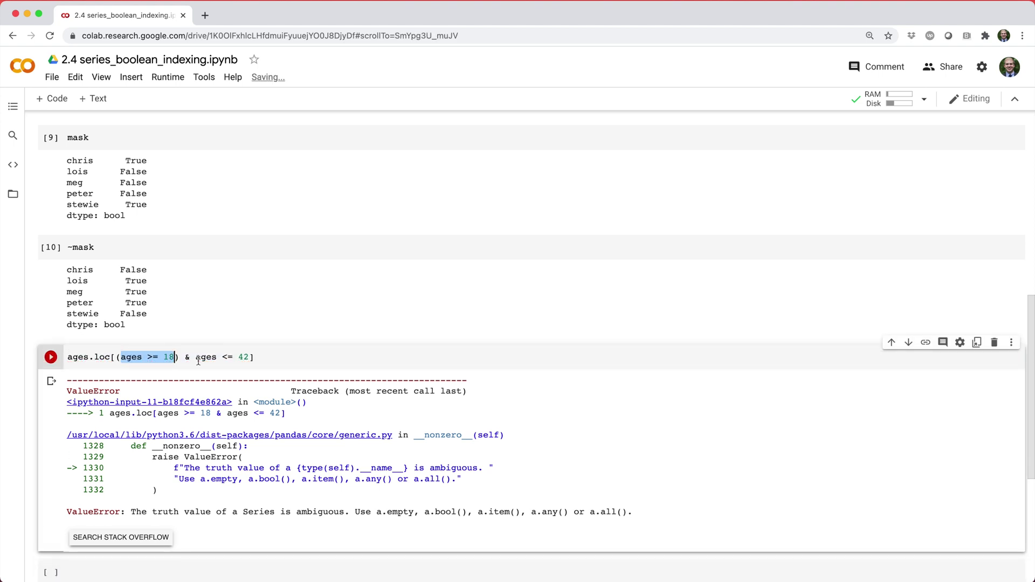